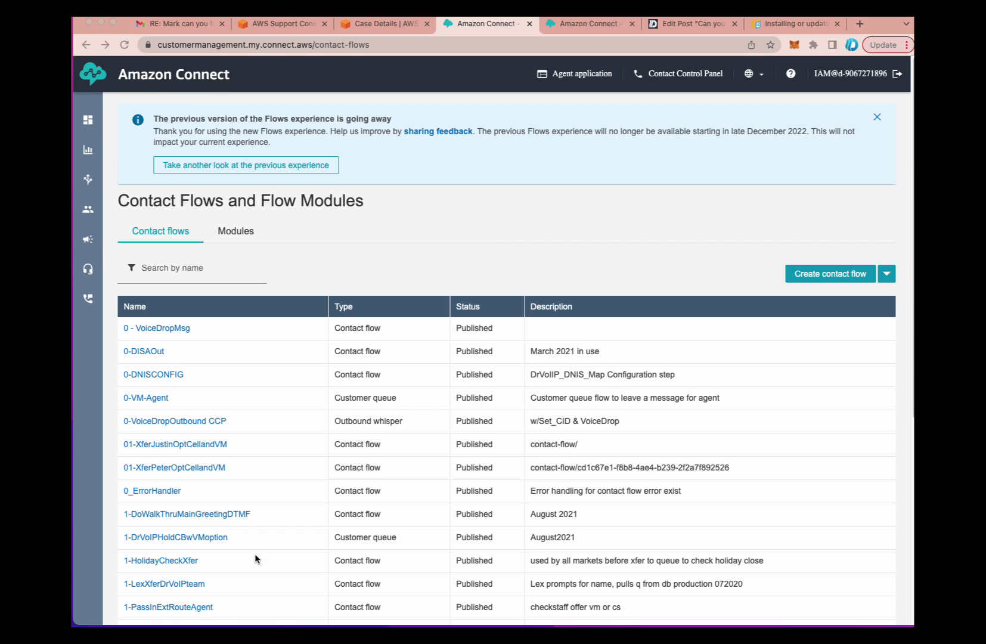
Open the 1-DoWalkThruMainGreetingDTMF contact flow in the flow designer
{"action": "left_click", "coordinate": [150, 514]}
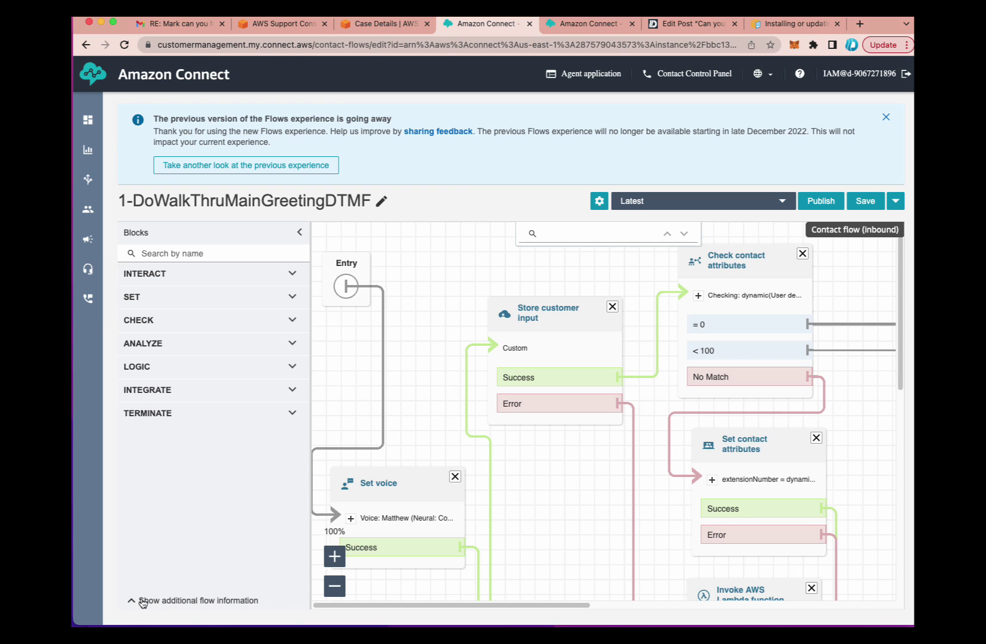
Show the flow's additional information to reveal its description, type and ARN
{"action": "left_click", "coordinate": [176, 602]}
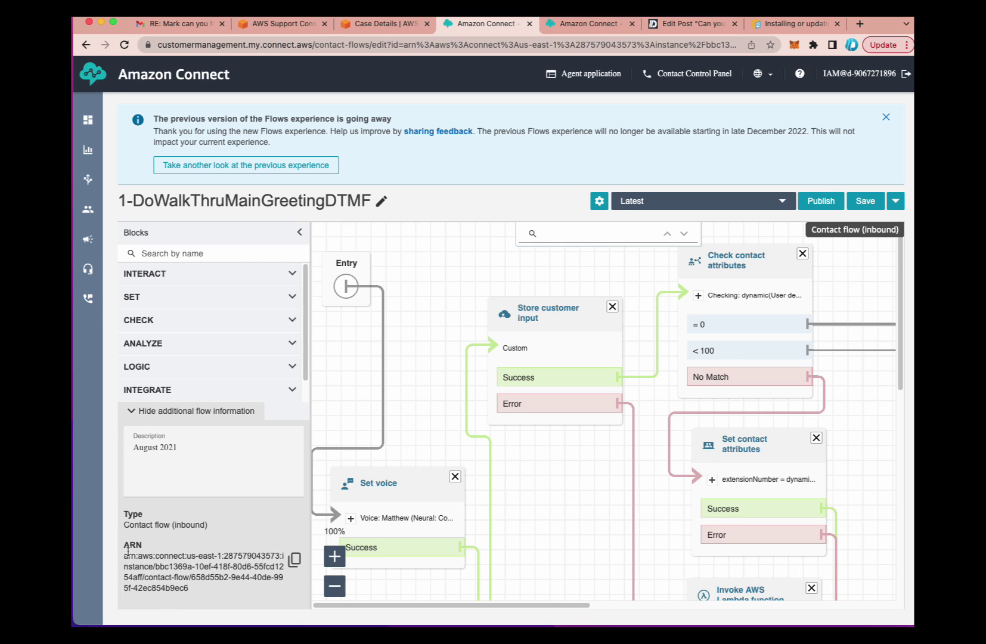
{"action": "left_click_drag", "start_coordinate": [124, 547], "coordinate": [167, 599]}
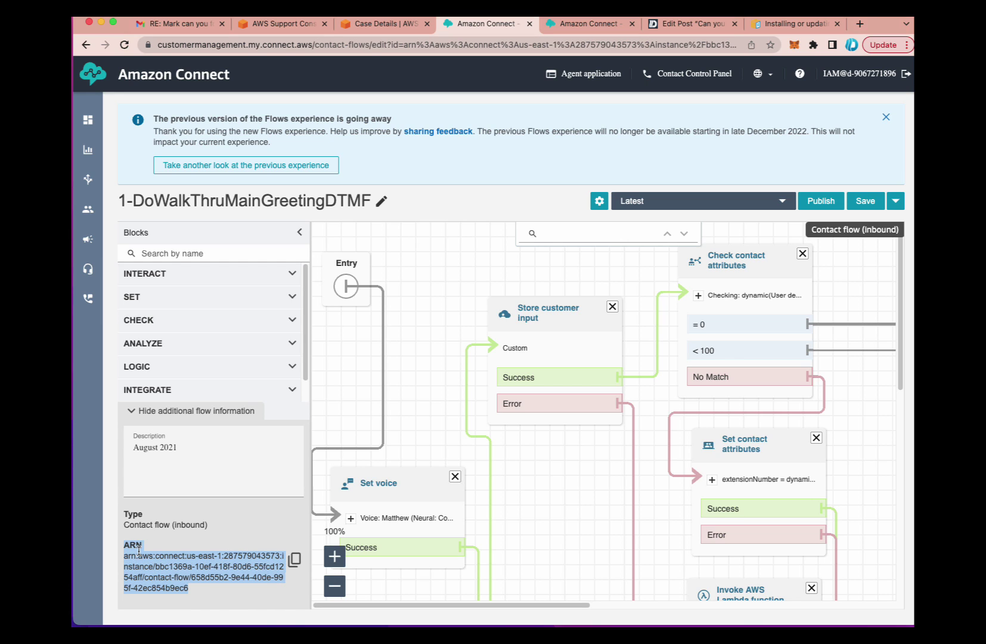
{"action": "left_click", "coordinate": [171, 546]}
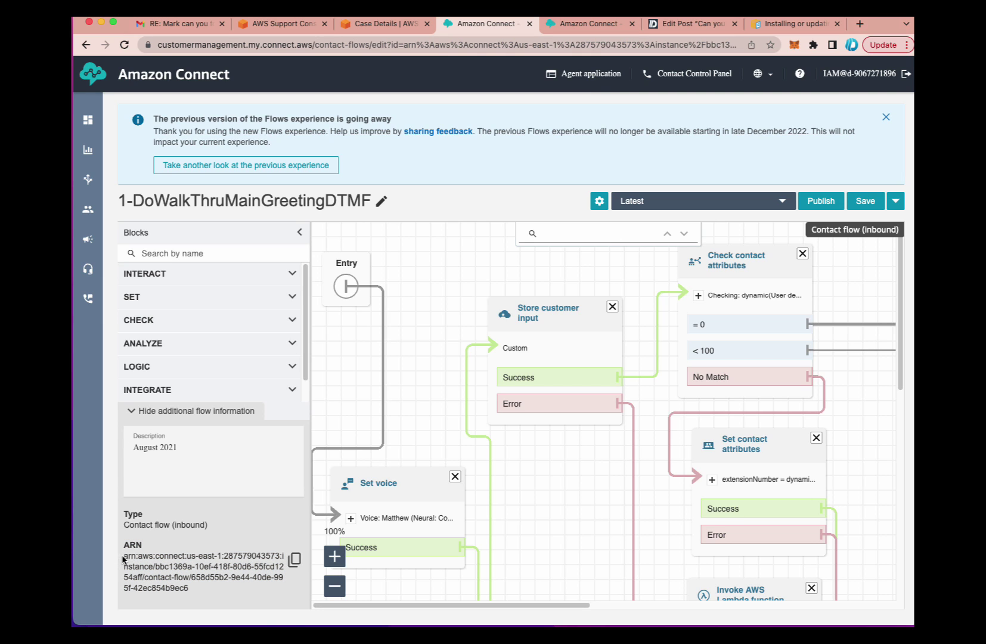
{"action": "left_click_drag", "start_coordinate": [123, 555], "coordinate": [267, 555]}
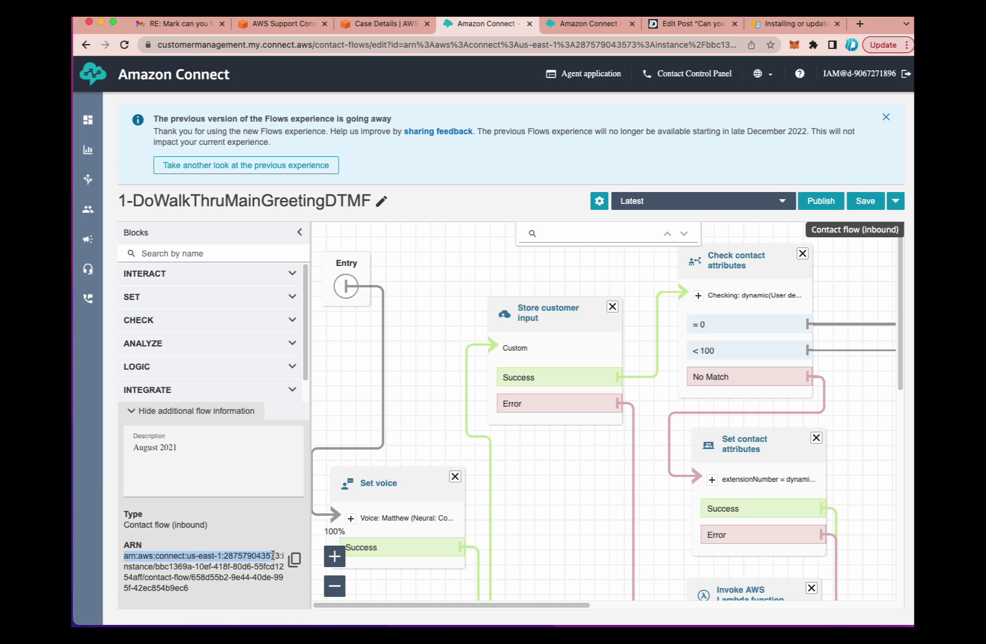
{"action": "left_click_drag", "start_coordinate": [276, 556], "coordinate": [271, 586]}
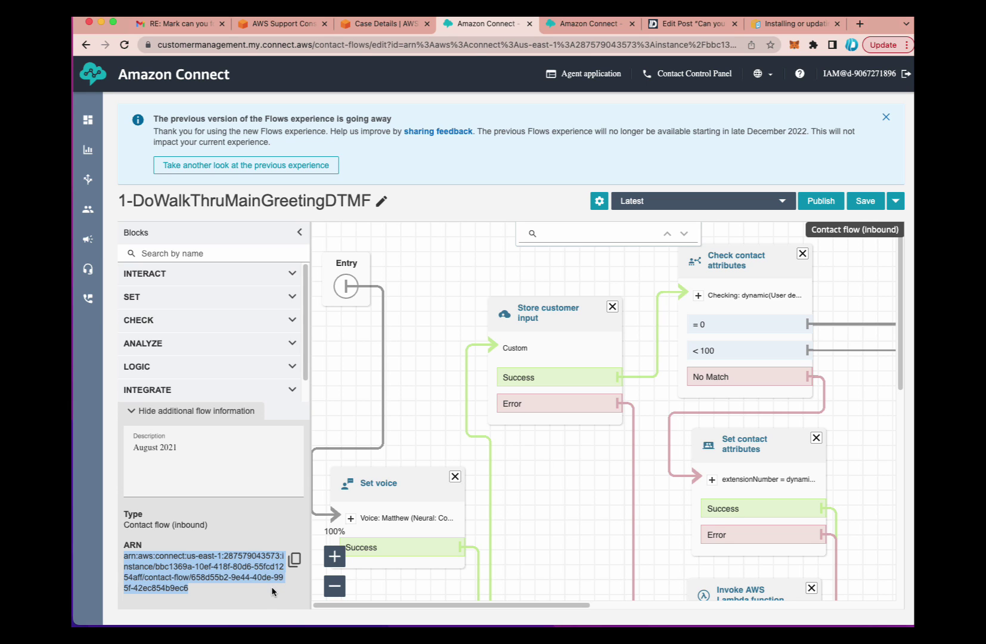
{"action": "left_click", "coordinate": [244, 601]}
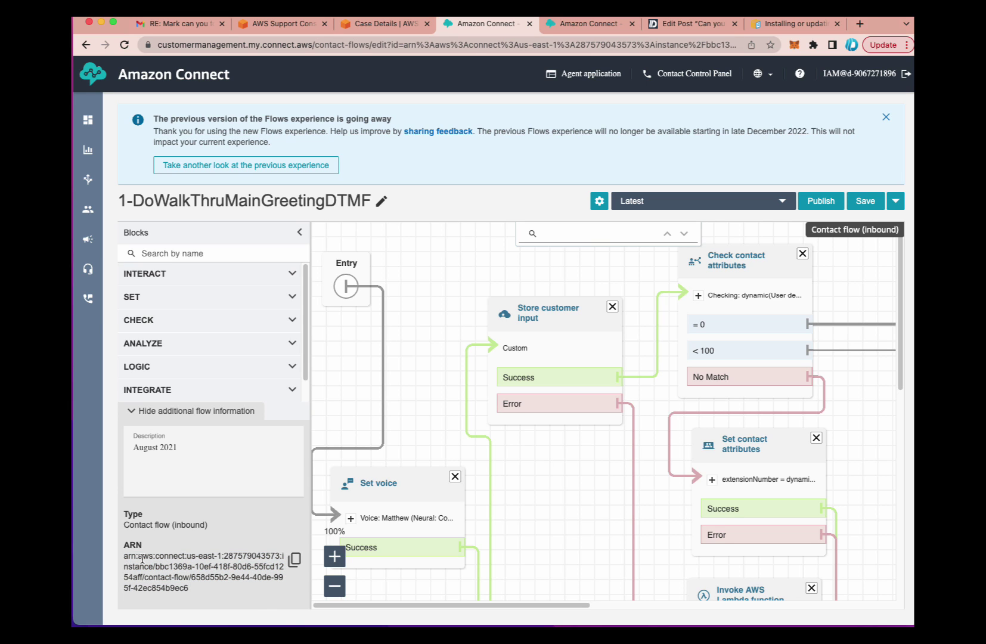
Copy the contact flow ID from the end of the ARN and switch to Terminal
{"action": "left_click_drag", "start_coordinate": [192, 577], "coordinate": [297, 583]}
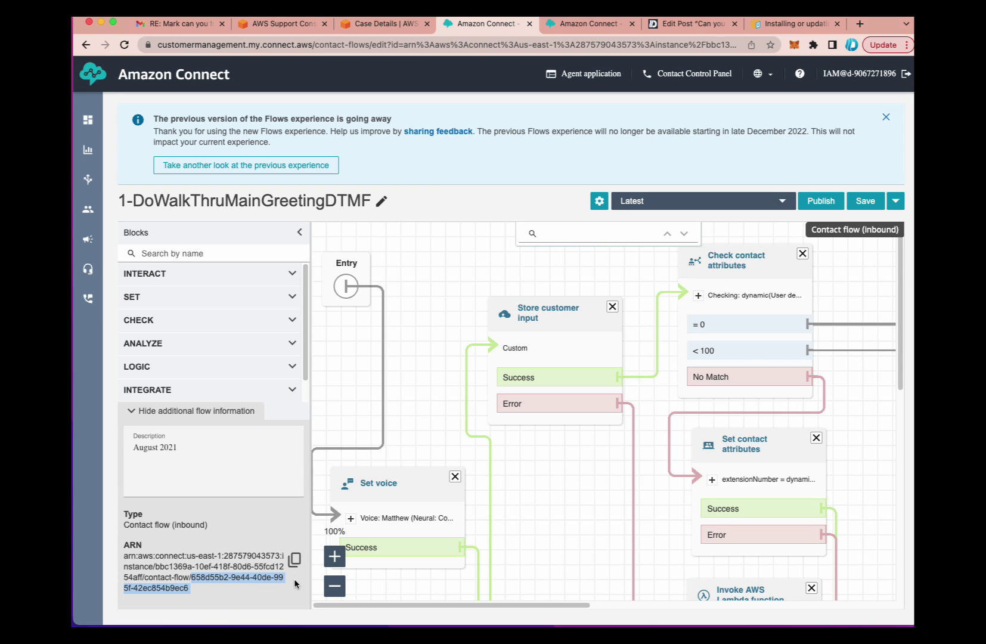
{"action": "right_click", "coordinate": [237, 586]}
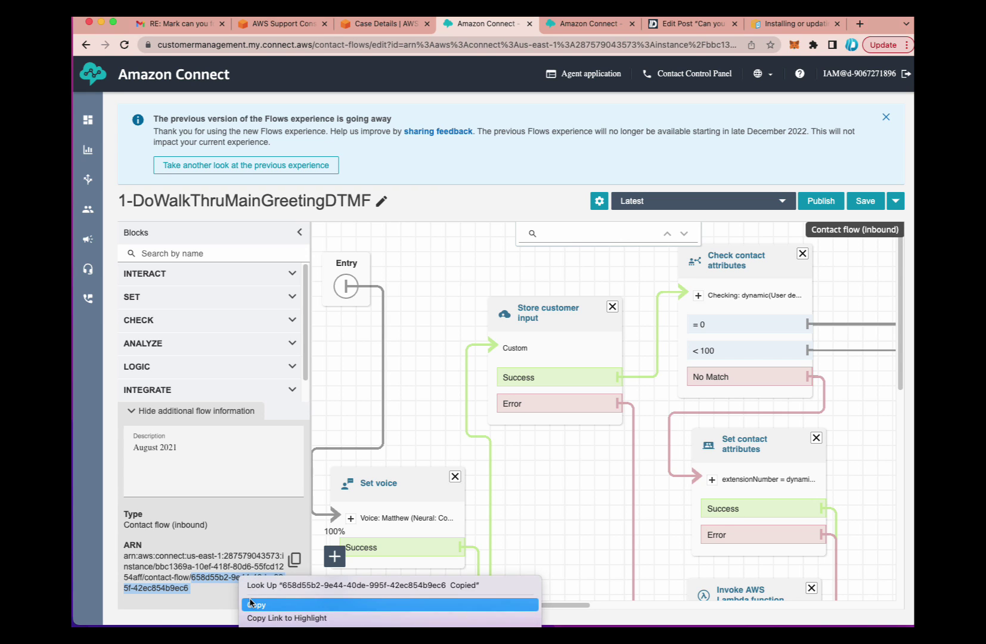
{"action": "left_click", "coordinate": [250, 604]}
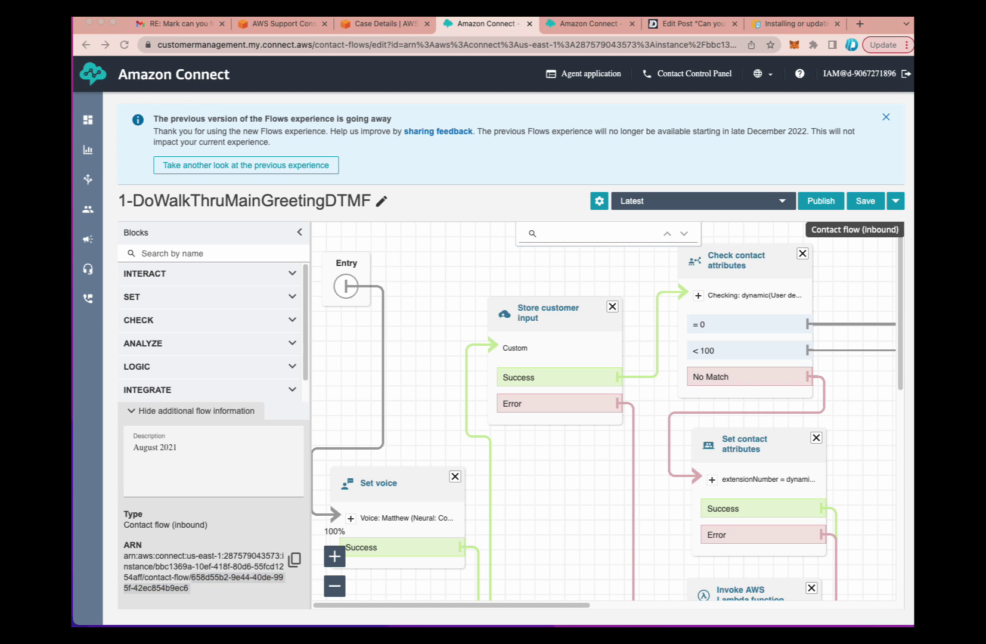
{"action": "key", "text": "super+Tab"}
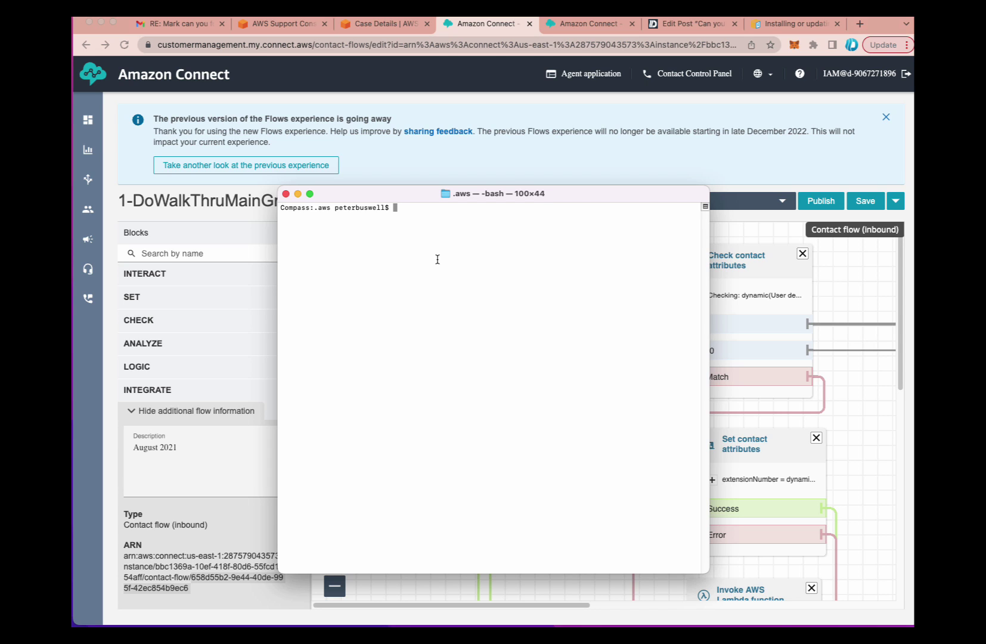
Clear the screen, recall the earlier aws connect delete-contact-flow command, and enlarge the font
{"action": "type", "text": "clear"}
{"action": "key", "text": "Up"}
{"action": "key", "text": "Up"}
{"action": "key", "text": "Up"}
{"action": "key", "text": "Down"}
{"action": "key", "text": "Up"}
{"action": "key", "text": "Up"}
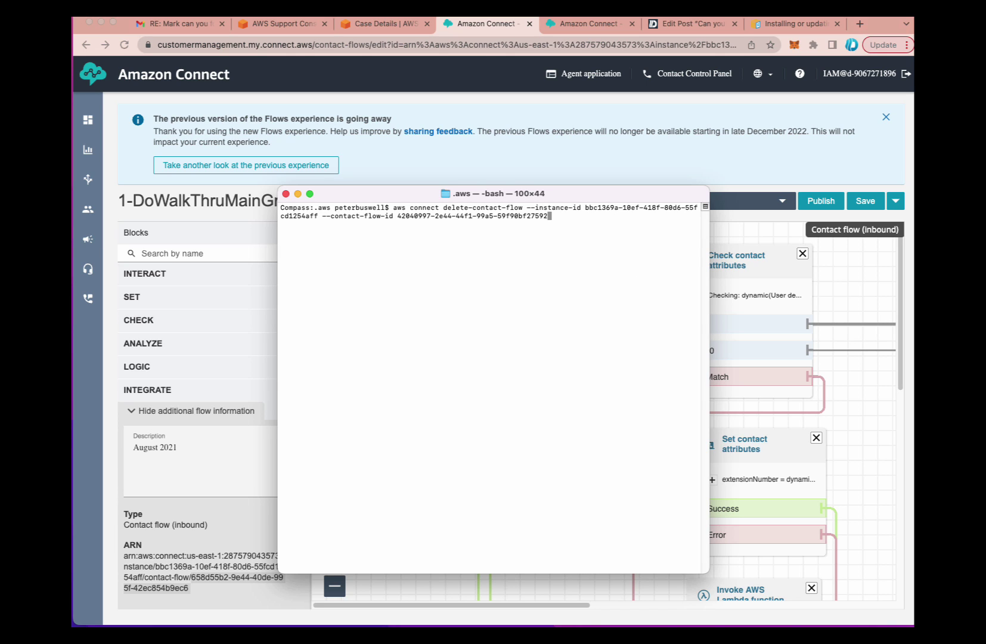
{"action": "key", "text": "super+plus"}
{"action": "key", "text": "super+plus"}
{"action": "key", "text": "super+plus"}
{"action": "key", "text": "super+plus"}
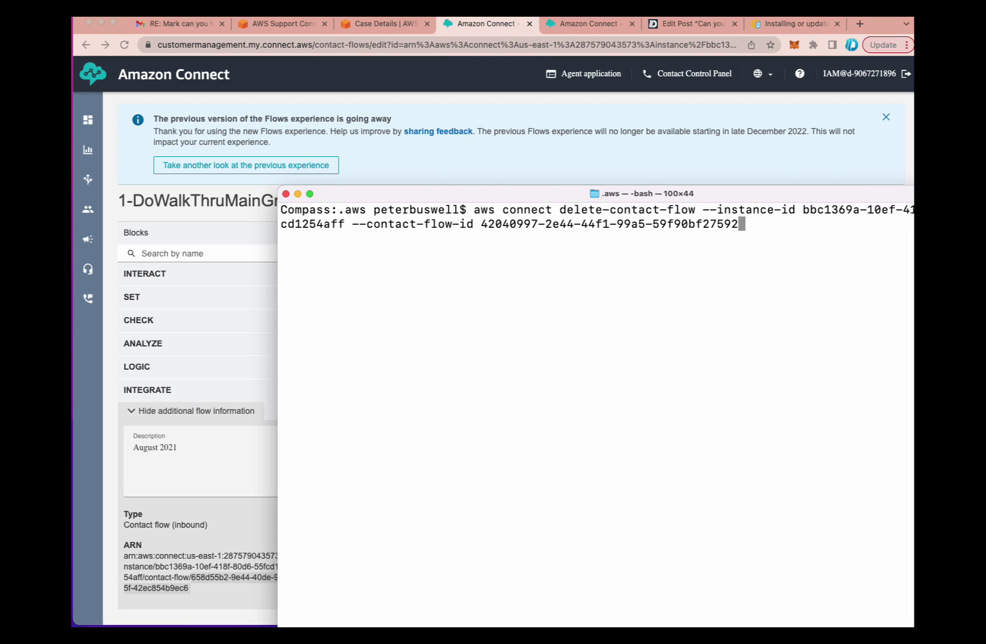
Move the Terminal left and highlight aws, connect and the instance ID in the command
{"action": "left_click_drag", "start_coordinate": [723, 191], "coordinate": [574, 179]}
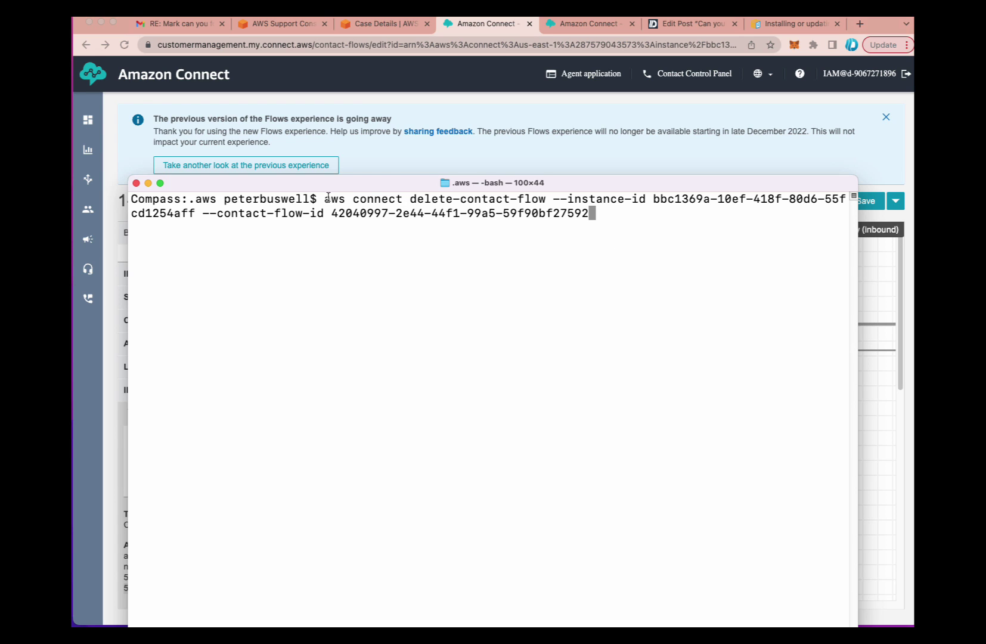
{"action": "left_click_drag", "start_coordinate": [324, 198], "coordinate": [346, 198]}
{"action": "left_click_drag", "start_coordinate": [353, 203], "coordinate": [547, 202]}
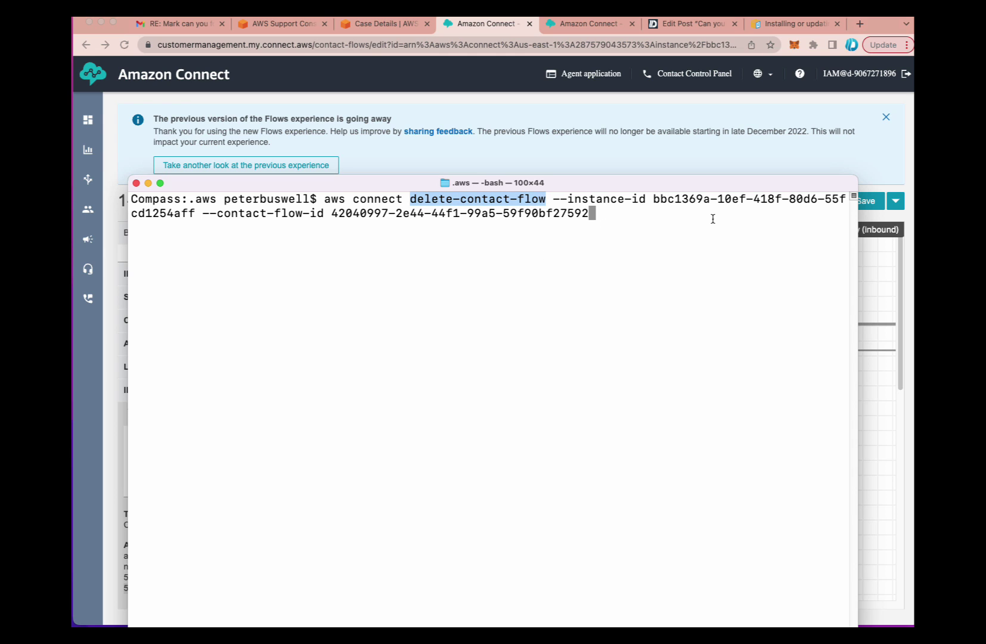
{"action": "left_click_drag", "start_coordinate": [653, 200], "coordinate": [839, 200]}
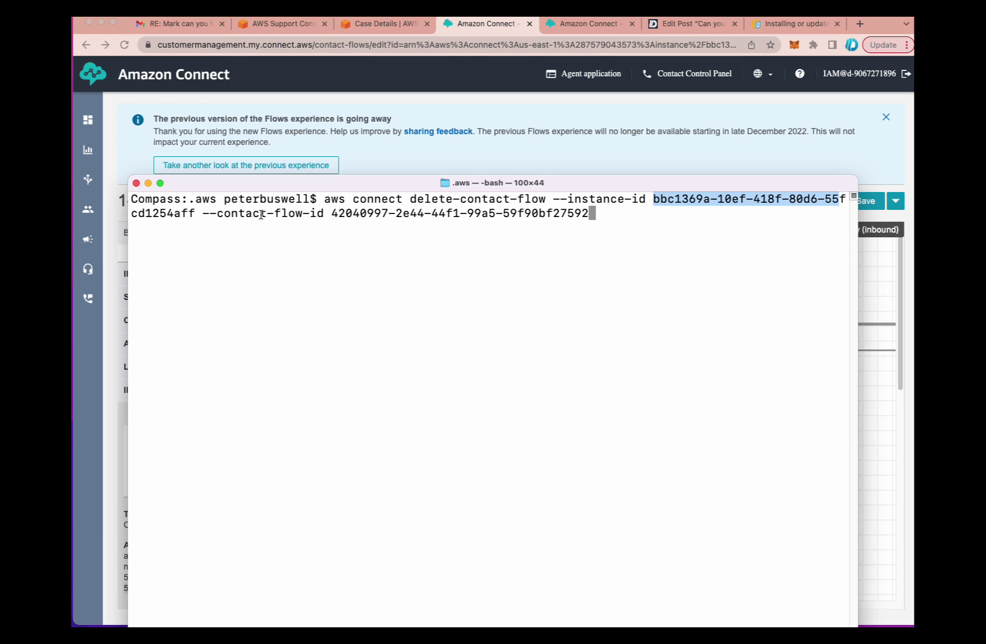
Erase the old --contact-flow-id value, leaving it empty
{"action": "left_click_drag", "start_coordinate": [330, 213], "coordinate": [589, 214]}
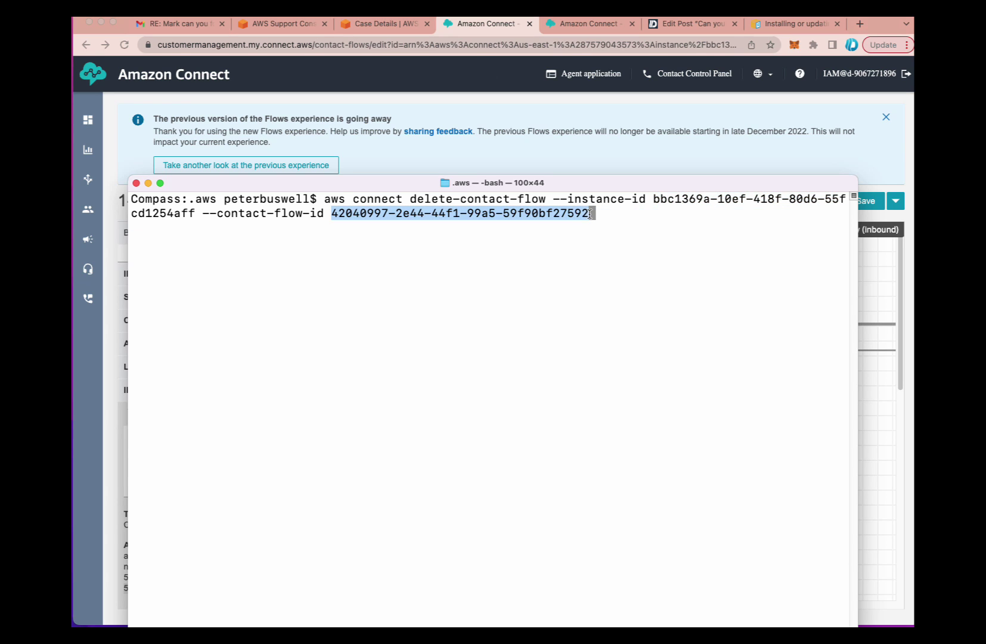
{"action": "key", "text": "BackSpace"}
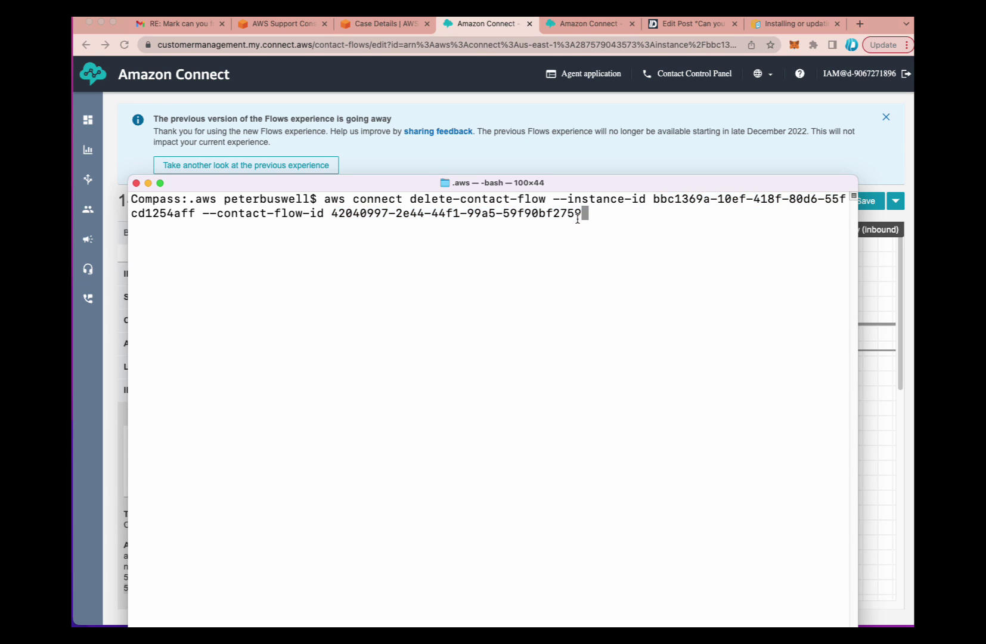
{"action": "key", "text": "BackSpace"}
{"action": "key", "text": "BackSpace"}
{"action": "key", "text": "BackSpace"}
{"action": "key", "text": "BackSpace"}
{"action": "key", "text": "BackSpace"}
{"action": "key", "text": "BackSpace"}
{"action": "key", "text": "BackSpace"}
{"action": "key", "text": "BackSpace"}
{"action": "key", "text": "BackSpace"}
{"action": "key", "text": "BackSpace"}
{"action": "key", "text": "BackSpace"}
{"action": "key", "text": "BackSpace"}
{"action": "key", "text": "BackSpace"}
{"action": "key", "text": "BackSpace"}
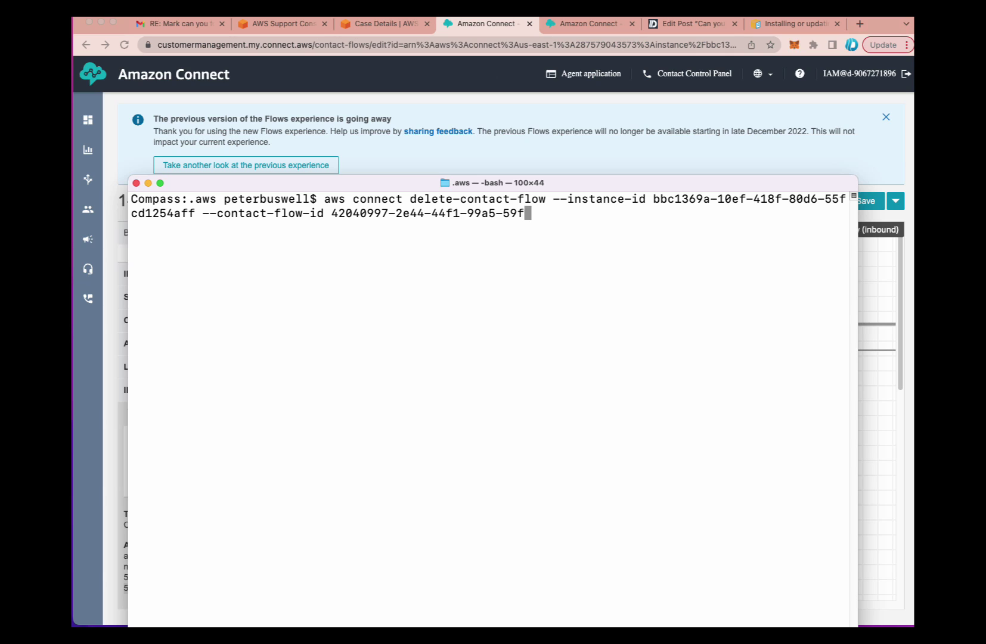
{"action": "key", "text": "BackSpace"}
{"action": "key", "text": "BackSpace"}
{"action": "key", "text": "BackSpace"}
{"action": "key", "text": "BackSpace"}
{"action": "key", "text": "BackSpace"}
{"action": "key", "text": "BackSpace"}
{"action": "key", "text": "BackSpace"}
{"action": "key", "text": "BackSpace"}
{"action": "key", "text": "BackSpace"}
{"action": "key", "text": "BackSpace"}
{"action": "key", "text": "BackSpace"}
{"action": "key", "text": "BackSpace"}
{"action": "key", "text": "BackSpace"}
{"action": "key", "text": "BackSpace"}
{"action": "key", "text": "BackSpace"}
{"action": "key", "text": "BackSpace"}
{"action": "key", "text": "BackSpace"}
{"action": "key", "text": "BackSpace"}
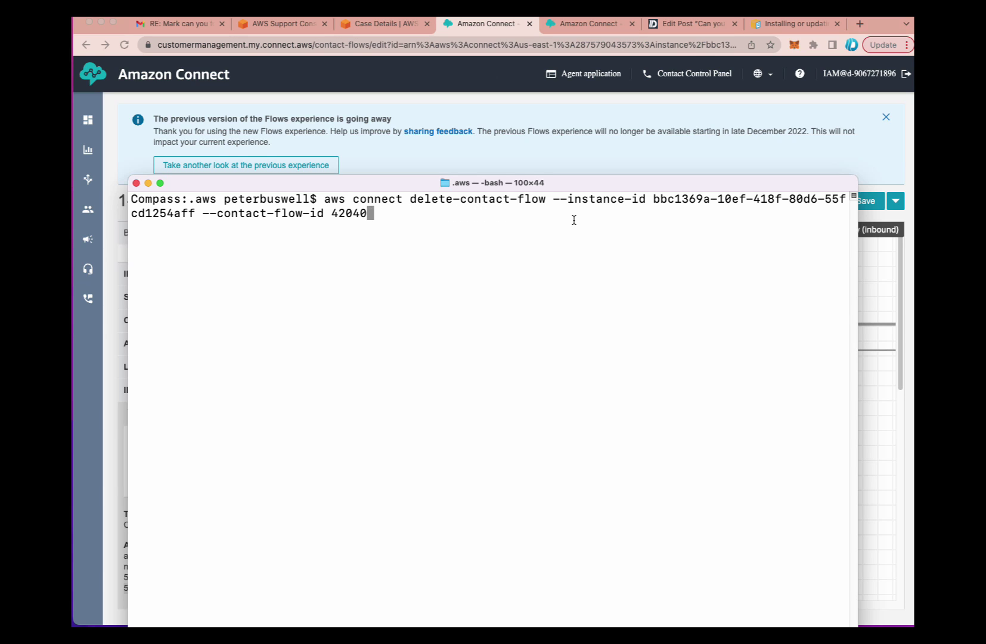
{"action": "key", "text": "BackSpace"}
{"action": "key", "text": "BackSpace"}
{"action": "key", "text": "BackSpace"}
Paste the copied flow ID after --contact-flow-id and run the delete command
{"action": "right_click", "coordinate": [335, 212]}
{"action": "left_click", "coordinate": [354, 233]}
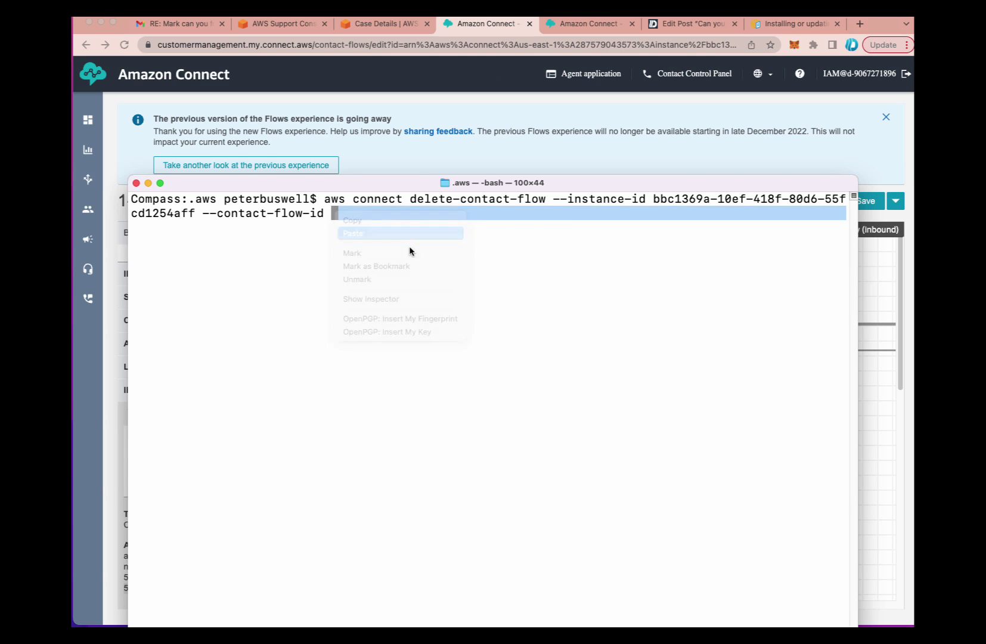
{"action": "key", "text": "Return"}
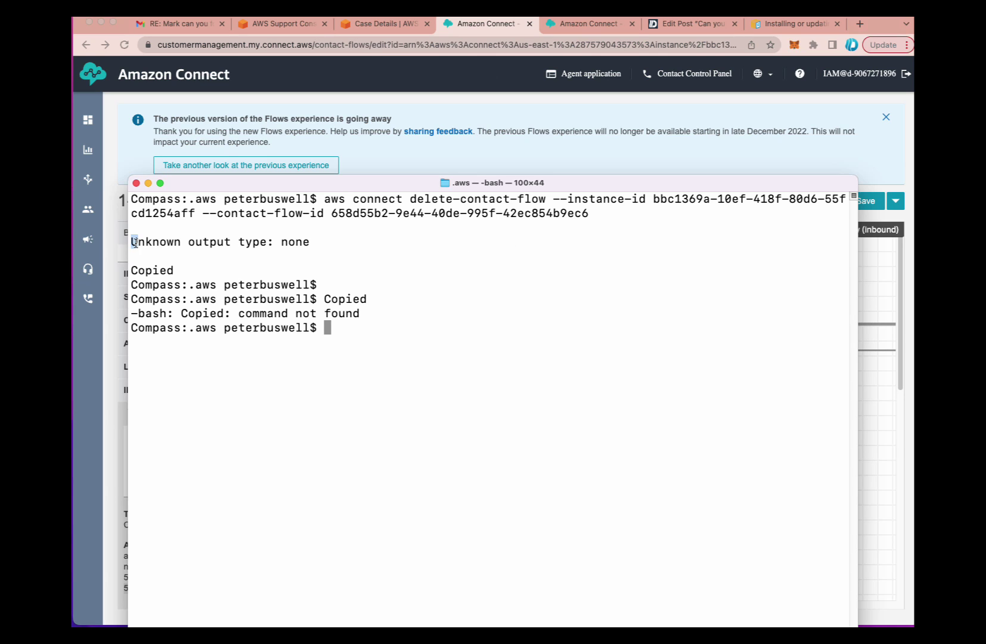
Highlight the 'Unknown output type: none' response and the executed command, then return to Amazon Connect
{"action": "left_click_drag", "start_coordinate": [133, 244], "coordinate": [316, 243]}
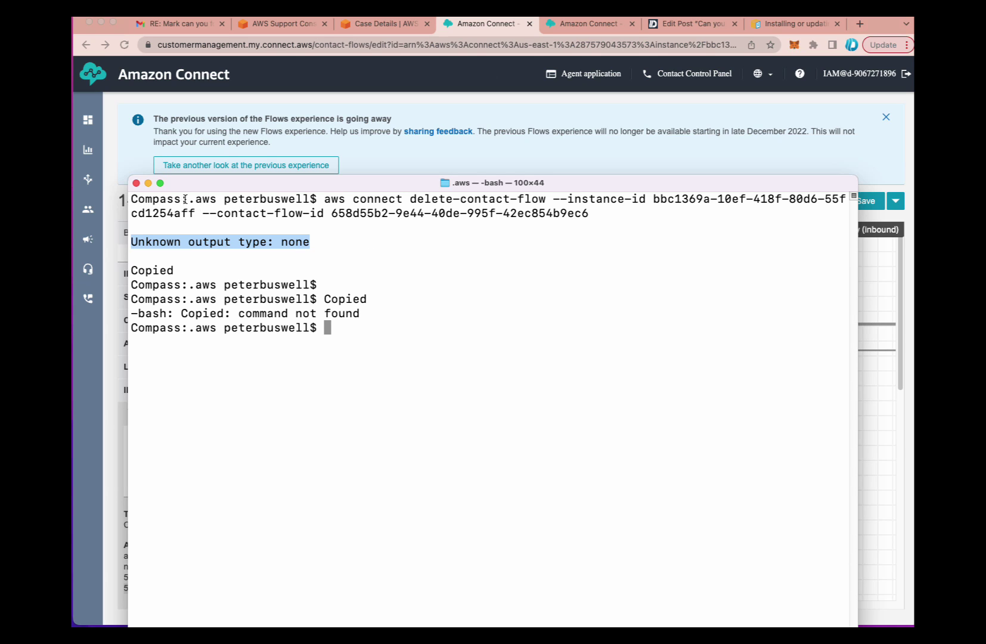
{"action": "left_click_drag", "start_coordinate": [196, 199], "coordinate": [568, 227]}
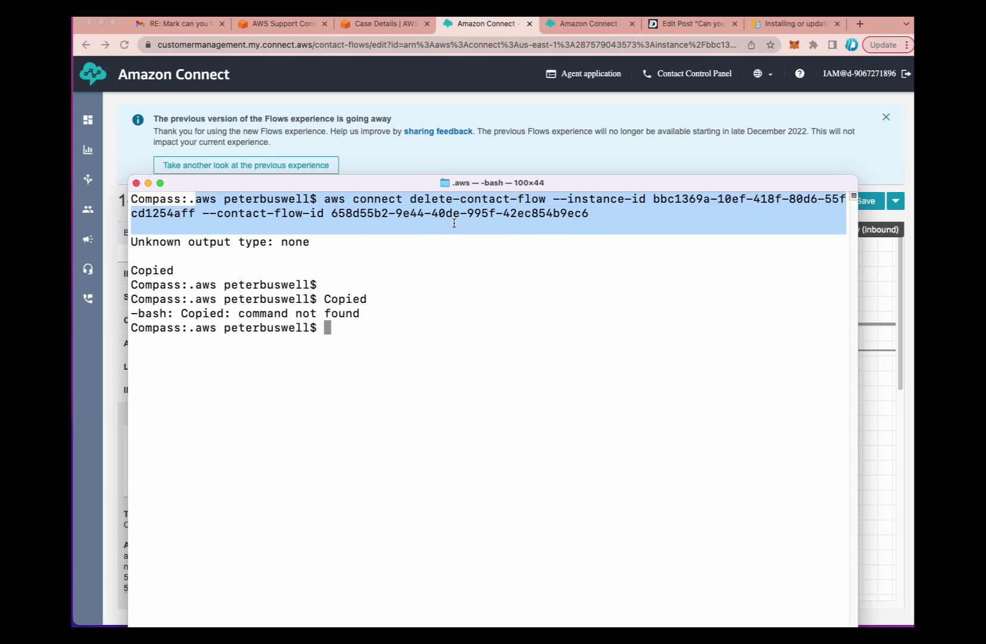
{"action": "left_click", "coordinate": [556, 153]}
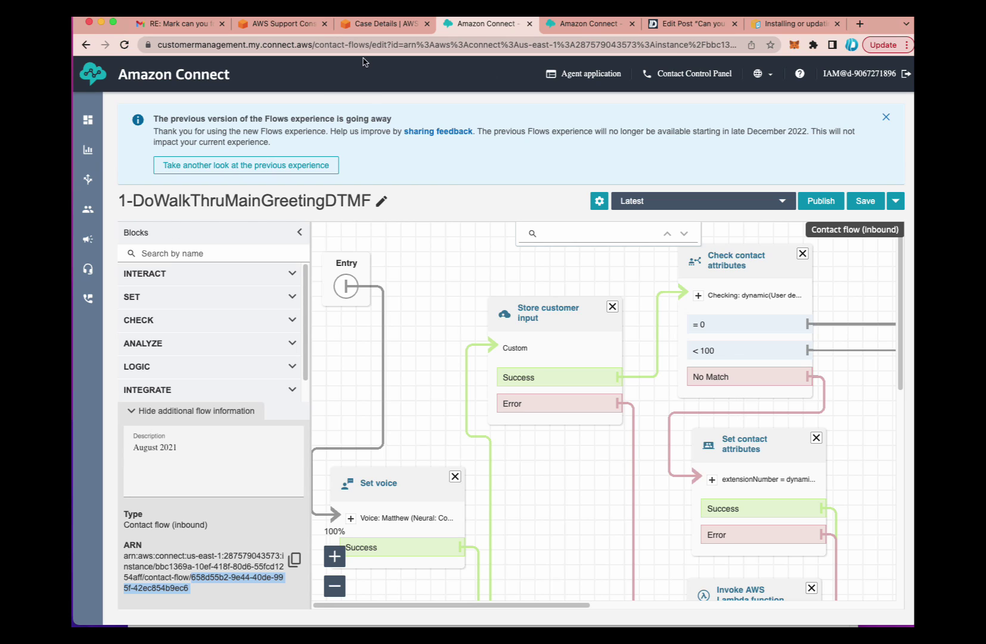
Reload the flow's editor URL to show 'Resource not found'
{"action": "left_click", "coordinate": [369, 45]}
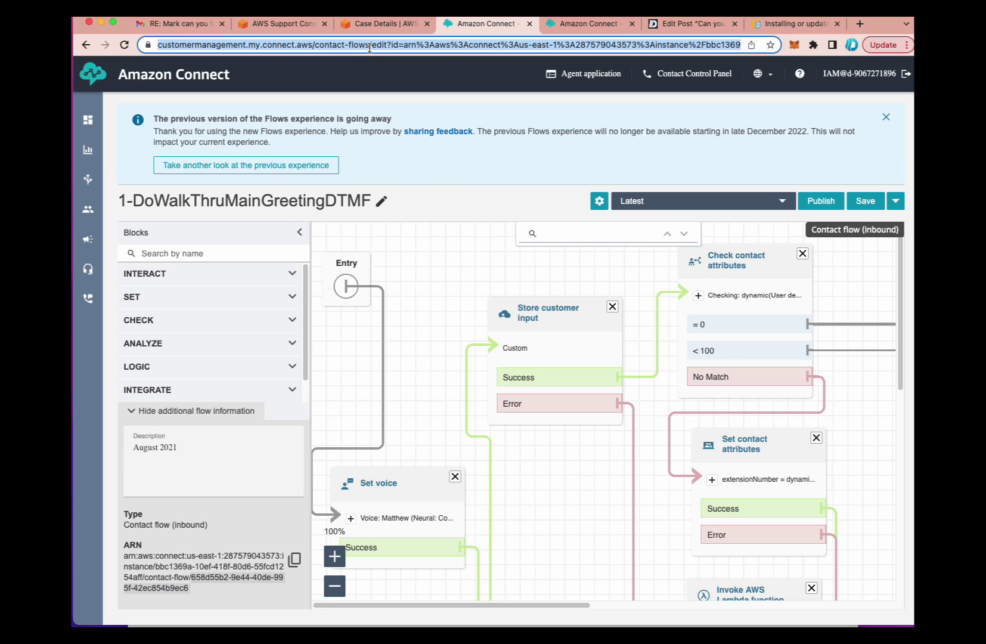
{"action": "key", "text": "Return"}
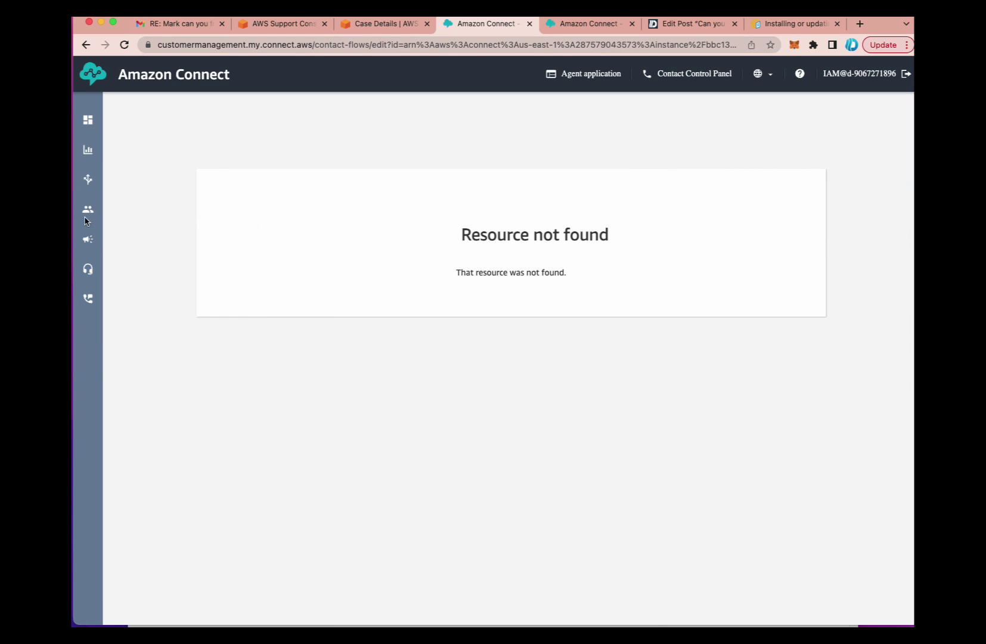
Go to Routing > Contact flows and confirm 1-DoWalkThruMainGreetingDTMF is no longer listed
{"action": "mouse_move", "coordinate": [89, 179]}
{"action": "left_click", "coordinate": [156, 210]}
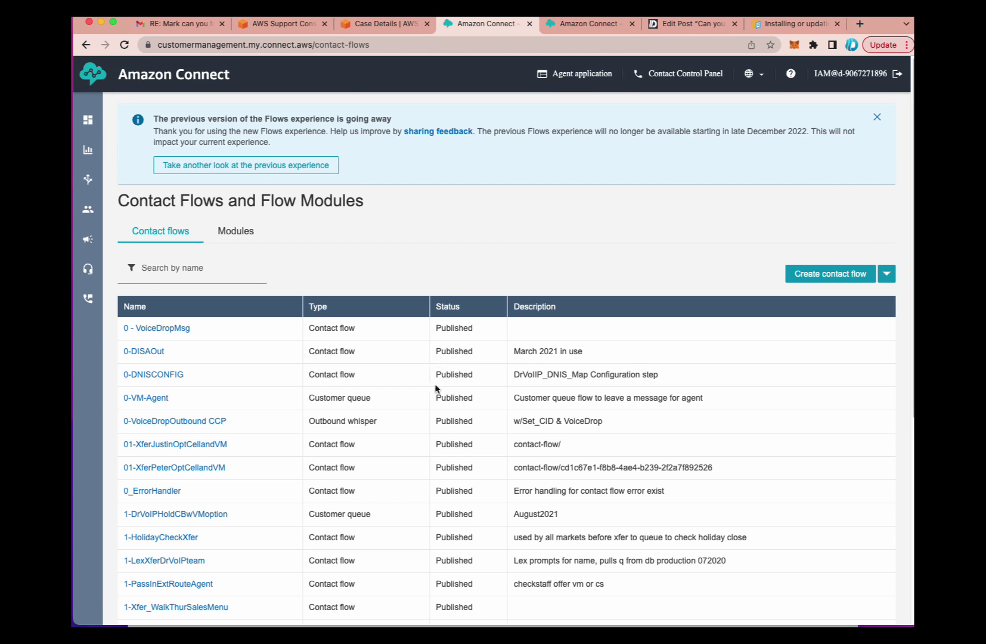
{"action": "scroll", "coordinate": [463, 548], "scroll_direction": "down", "scroll_amount": 5}
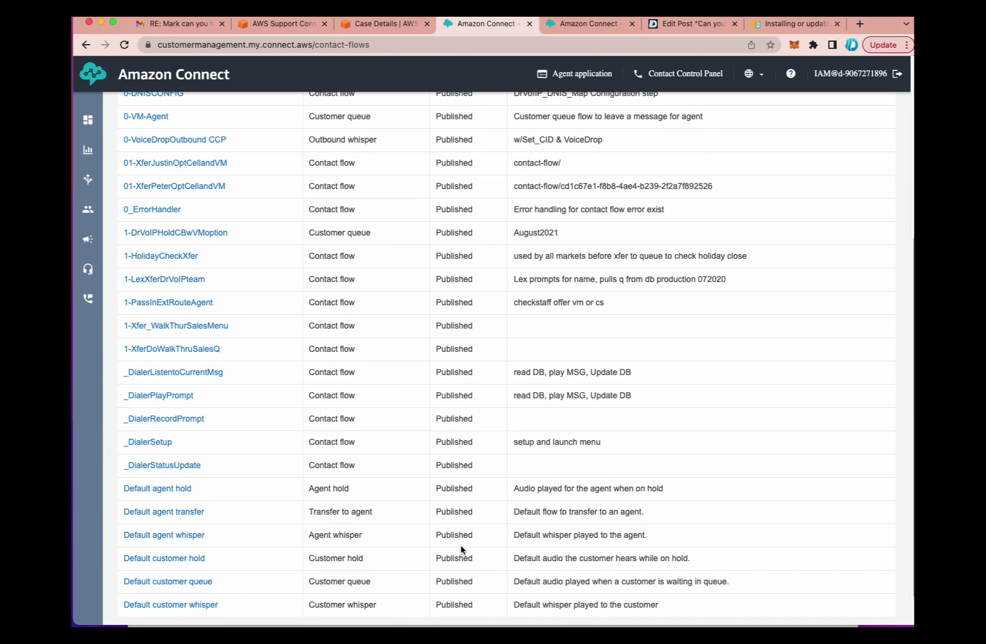
{"action": "scroll", "coordinate": [459, 545], "scroll_direction": "up", "scroll_amount": 5}
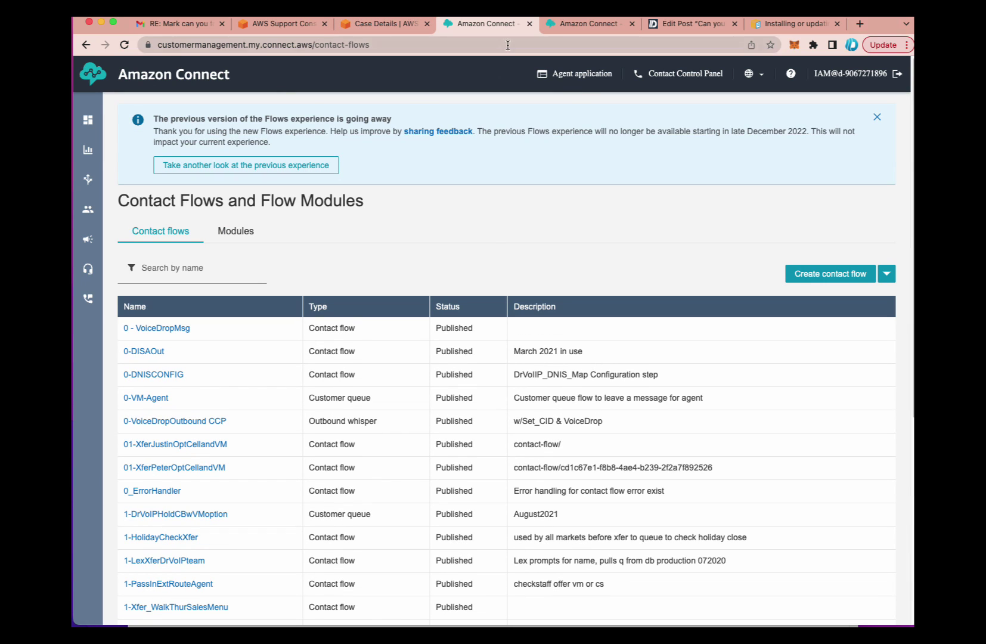